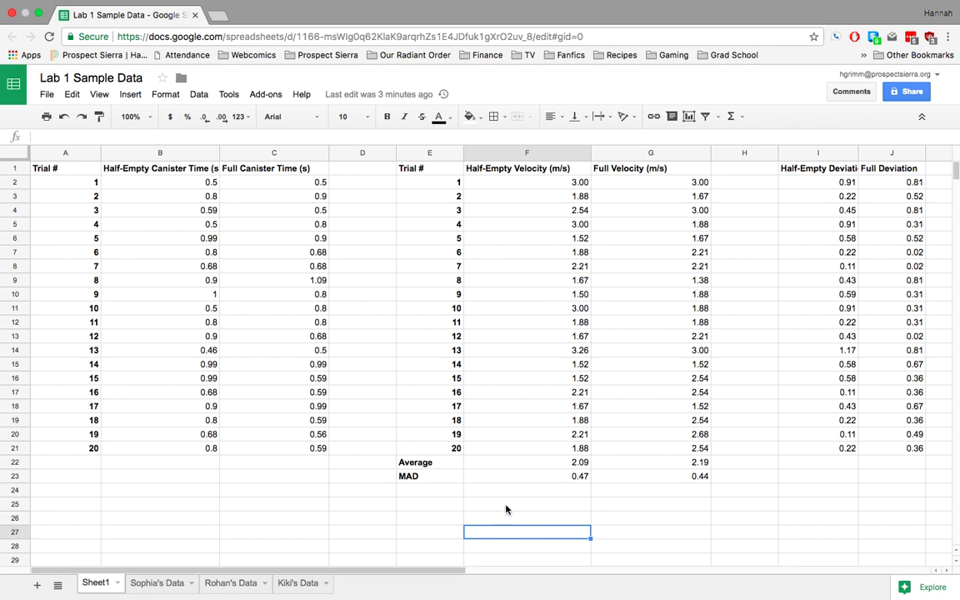
# Step: Enter the label "Half-Empty" in cell F25 with its average velocity, 2.09, in the cell beneath
pyautogui.click(506, 509)
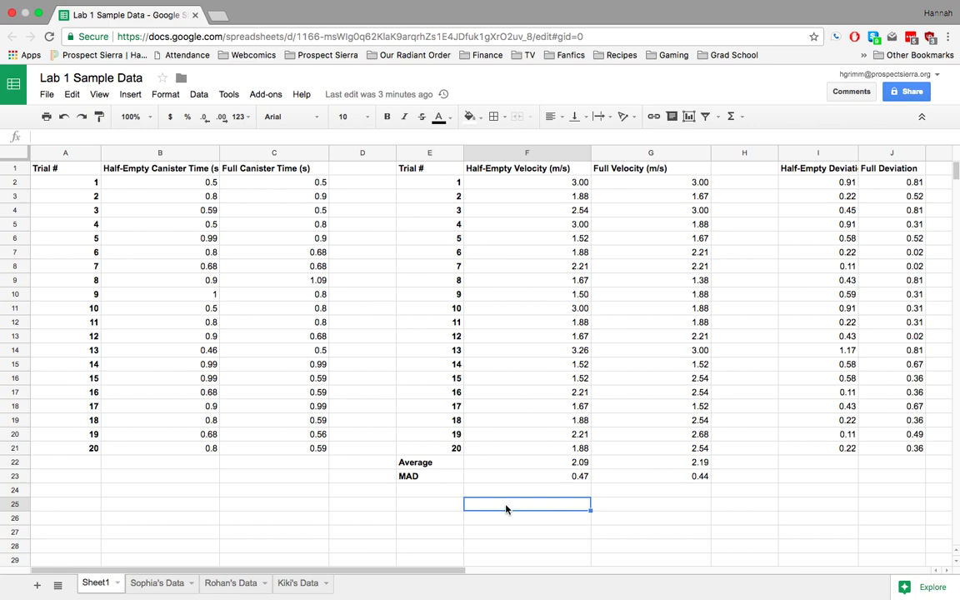
pyautogui.write('Half-')
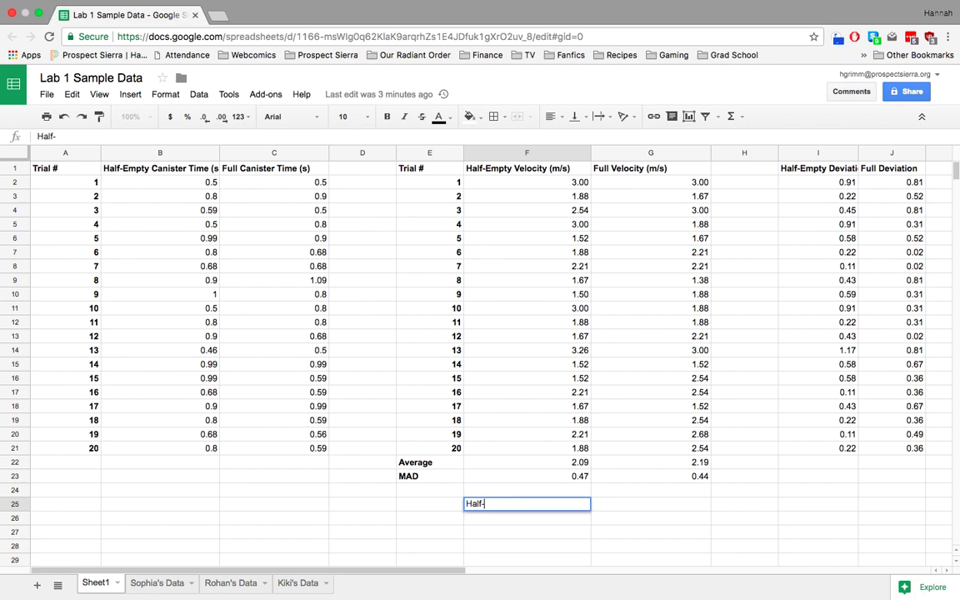
pyautogui.write('Empty')
pyautogui.press('Return')
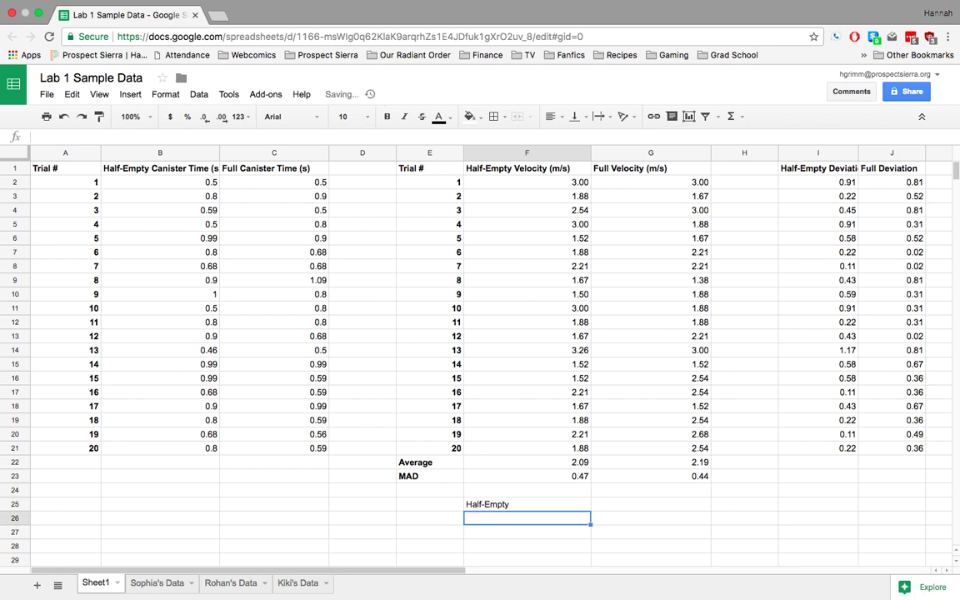
pyautogui.write('2.09')
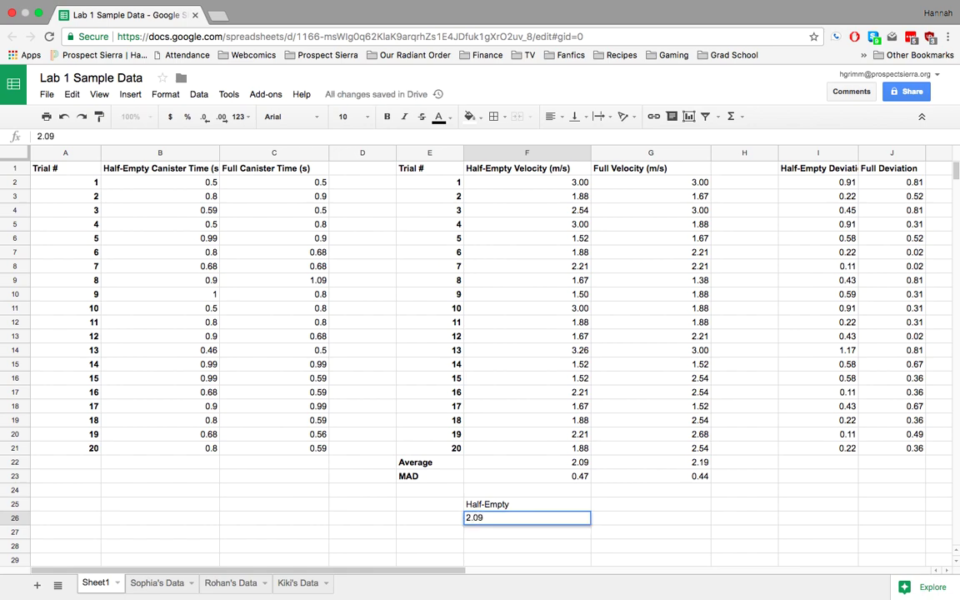
pyautogui.press('Return')
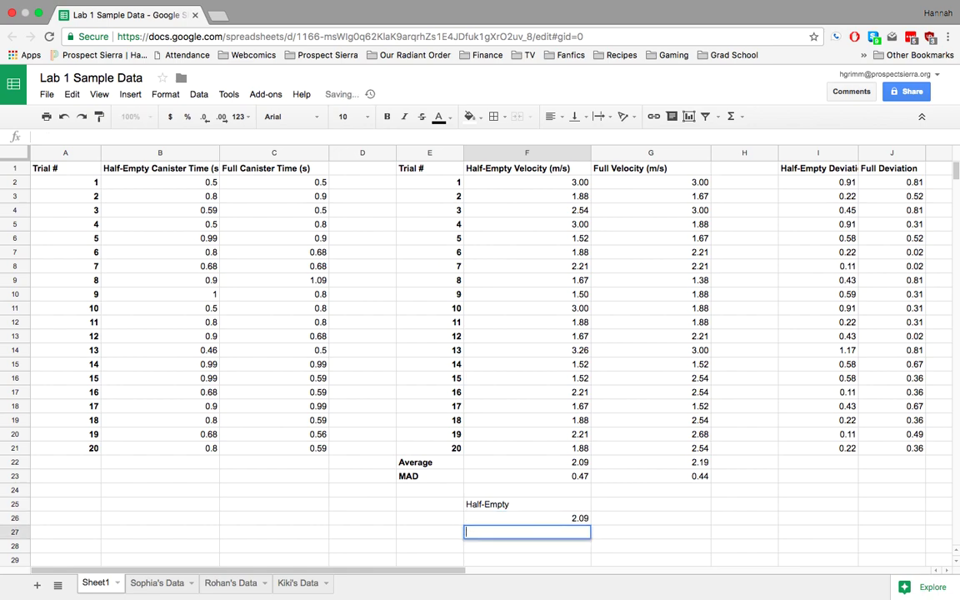
# Step: Enter the label "Full" in cell F28 with its average velocity, 2.19, in the cell beneath
pyautogui.press('Down')
pyautogui.write('Full')
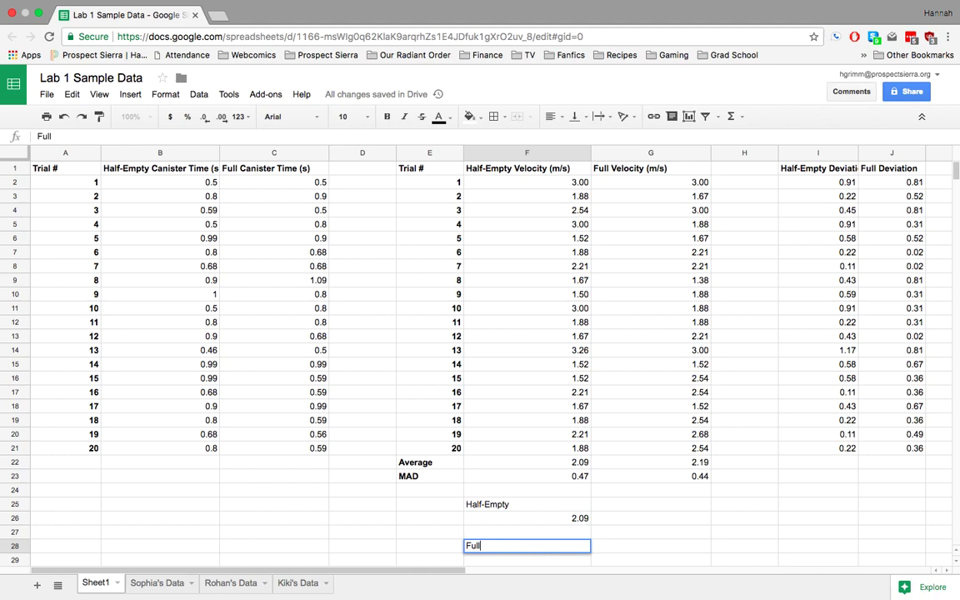
pyautogui.press('Return')
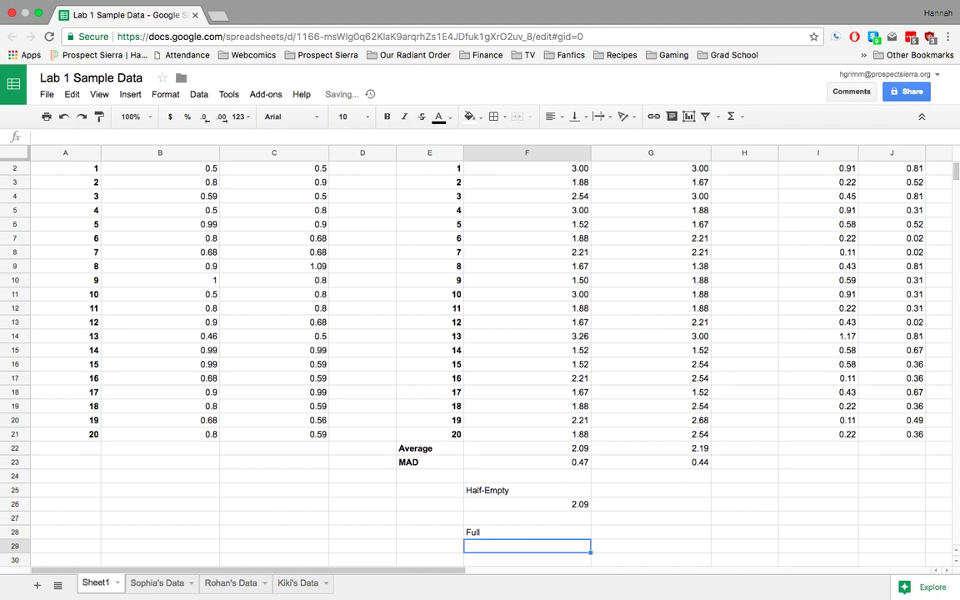
pyautogui.write('2.19')
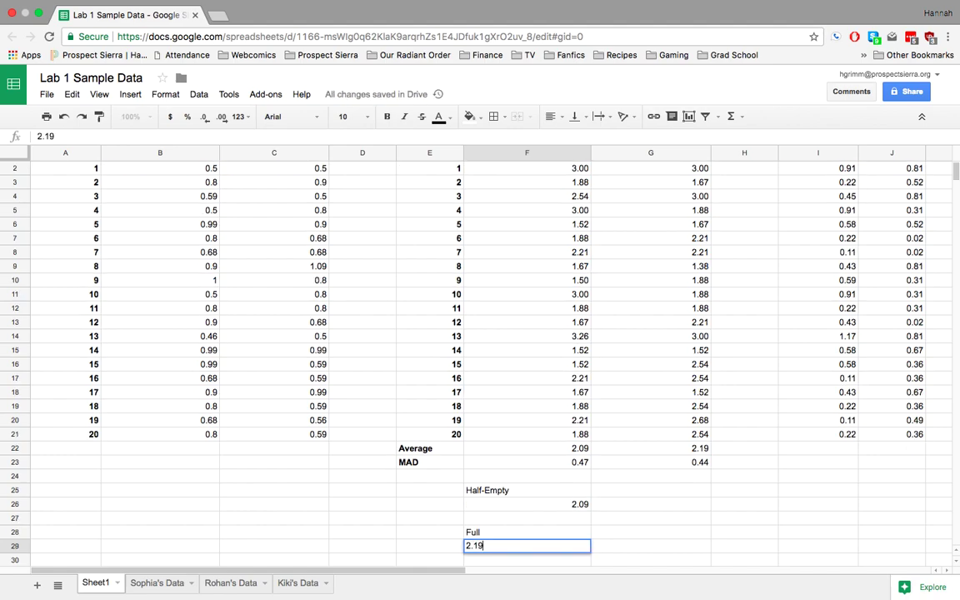
pyautogui.press('Return')
pyautogui.click(678, 511)
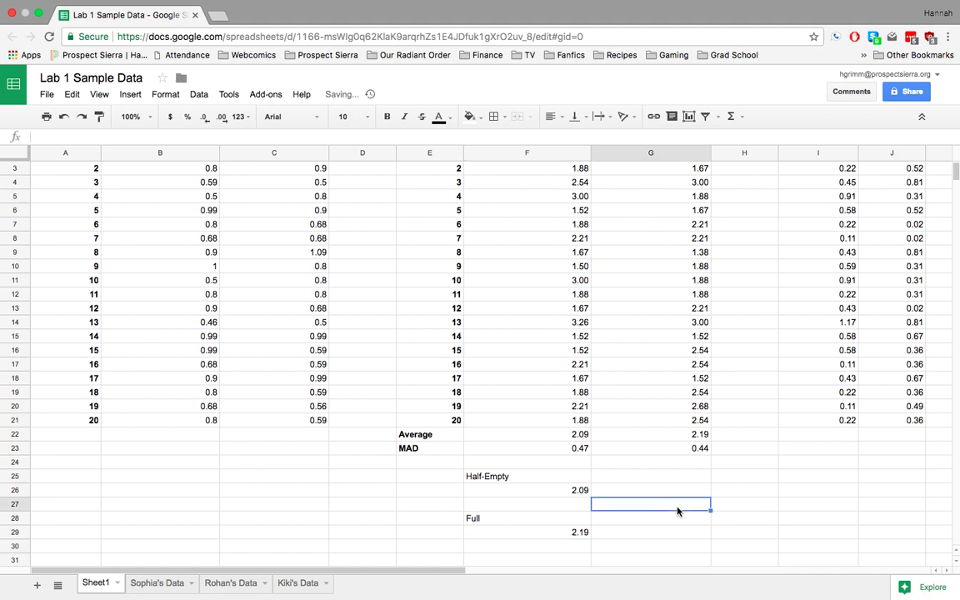
# Step: Insert a column chart from the Half-Empty data in F25:F26 and add the Full data in F28:F29 as a second series
pyautogui.moveTo(534, 479); pyautogui.dragTo(534, 498)
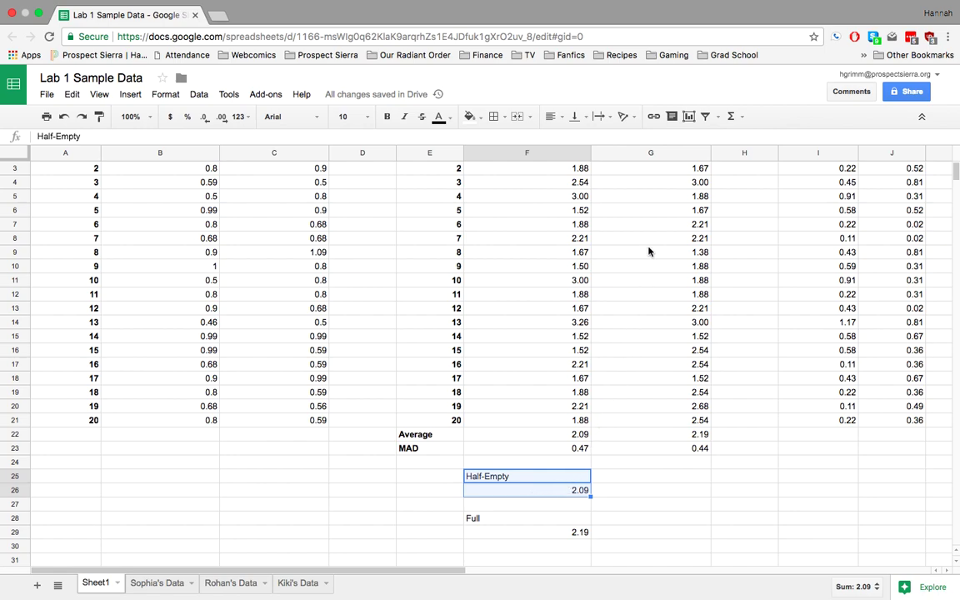
pyautogui.click(689, 117)
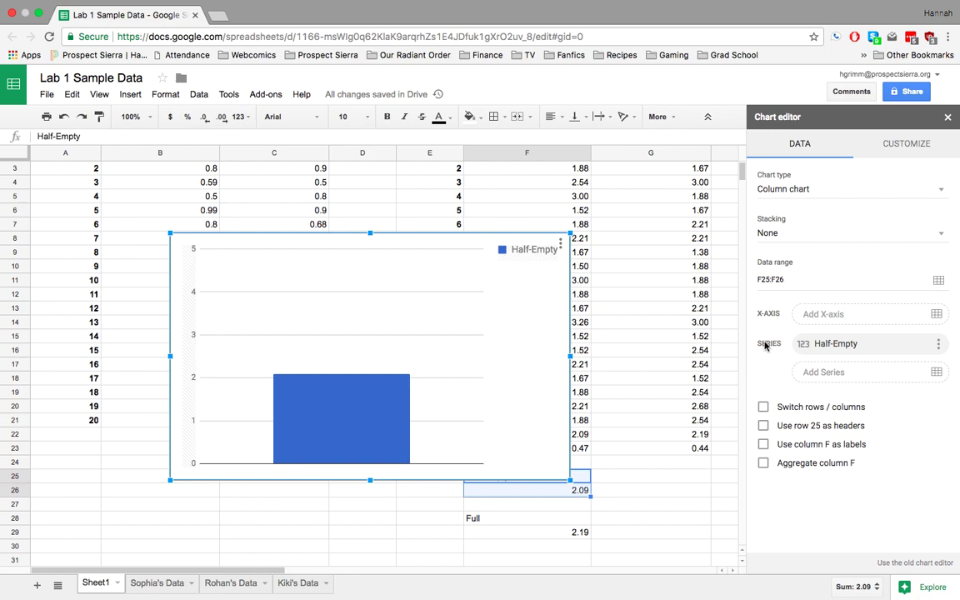
pyautogui.click(937, 372)
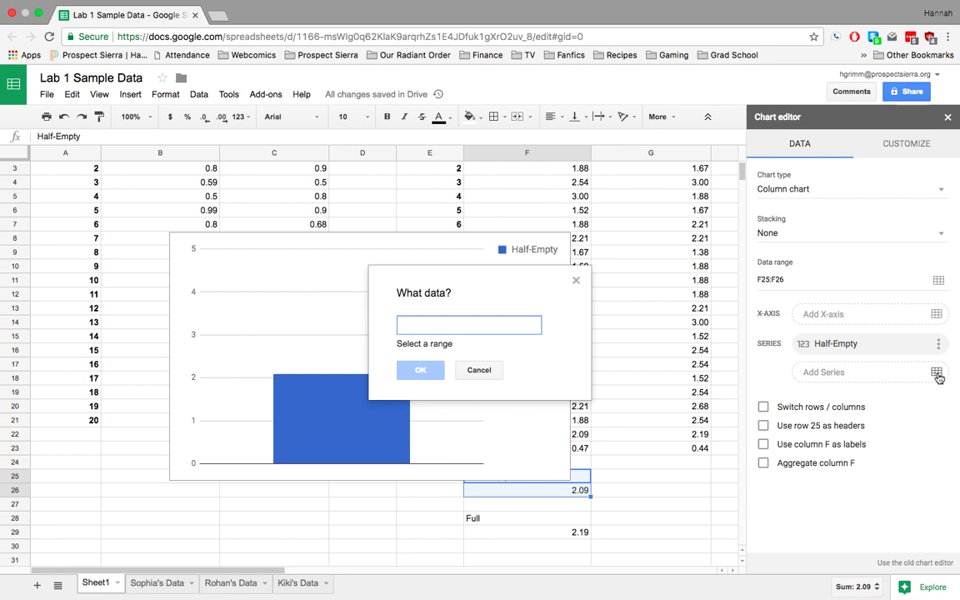
pyautogui.moveTo(585, 519); pyautogui.dragTo(579, 532)
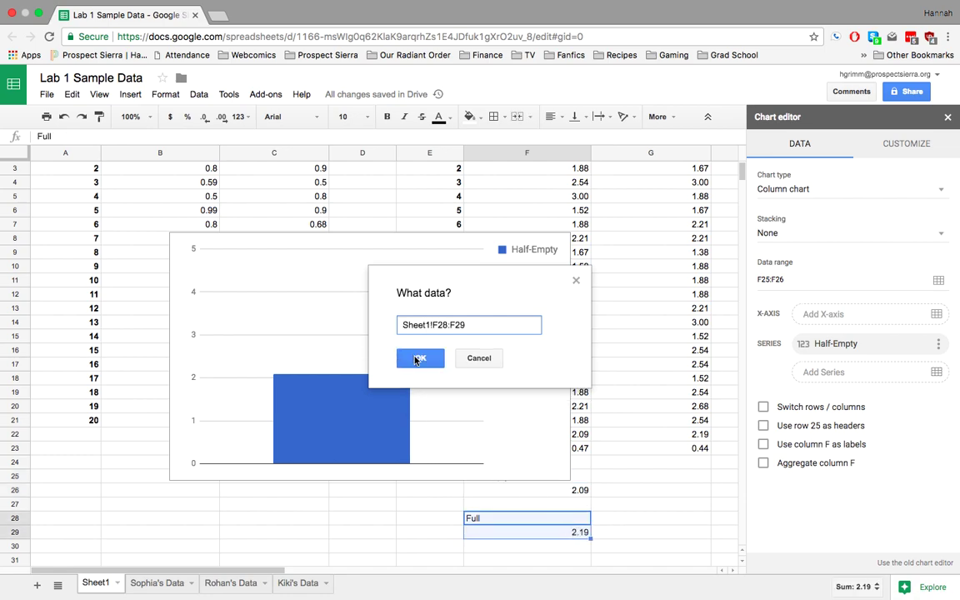
pyautogui.click(419, 359)
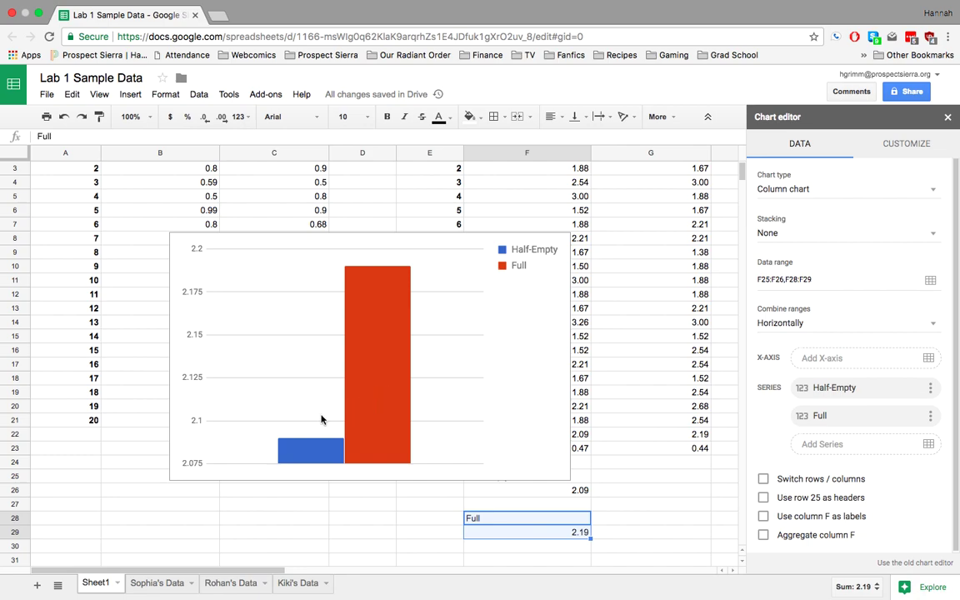
# Step: Set the minimum of the chart's vertical axis to 0
pyautogui.click(190, 380)
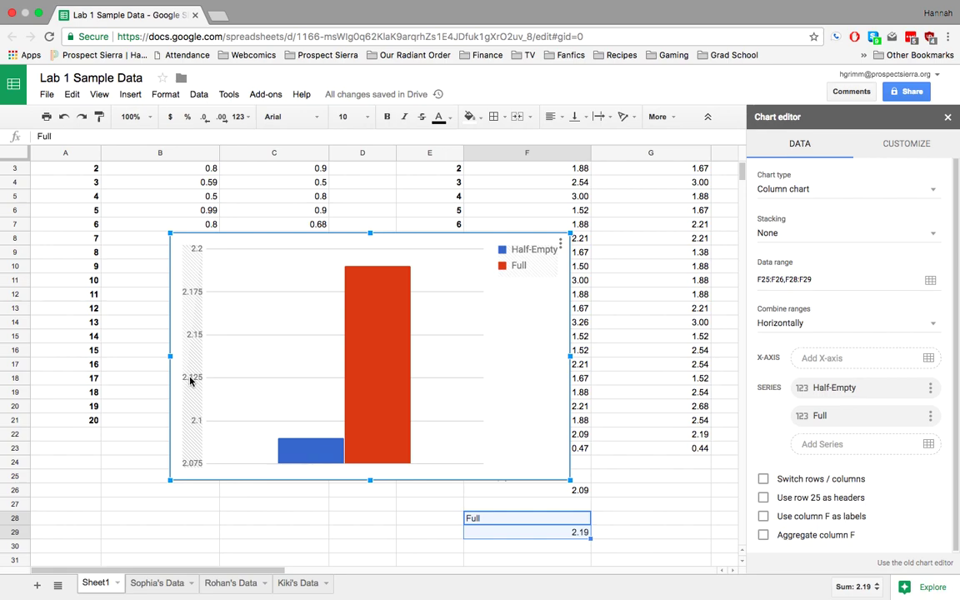
pyautogui.click(191, 380)
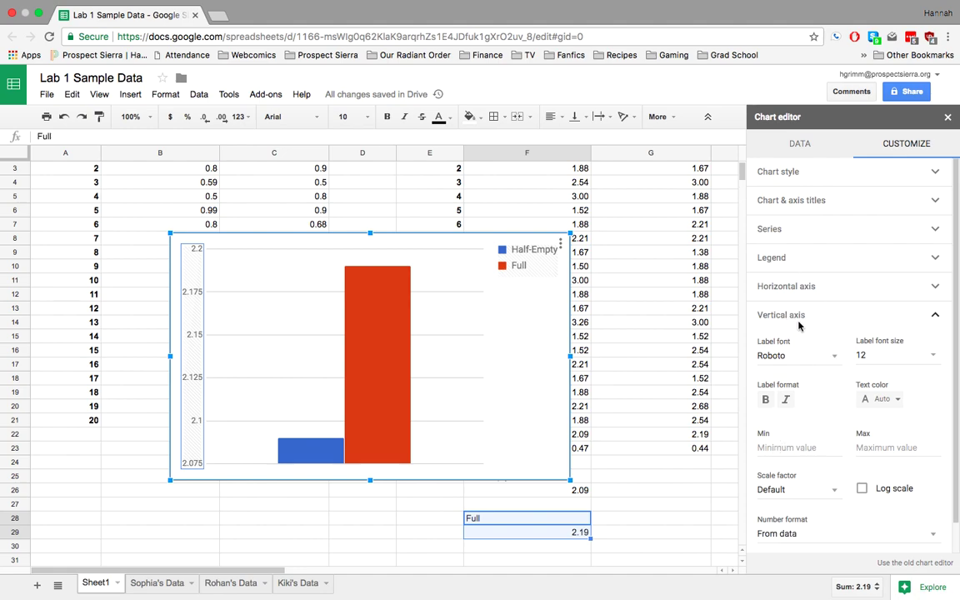
pyautogui.click(779, 448)
pyautogui.write('0')
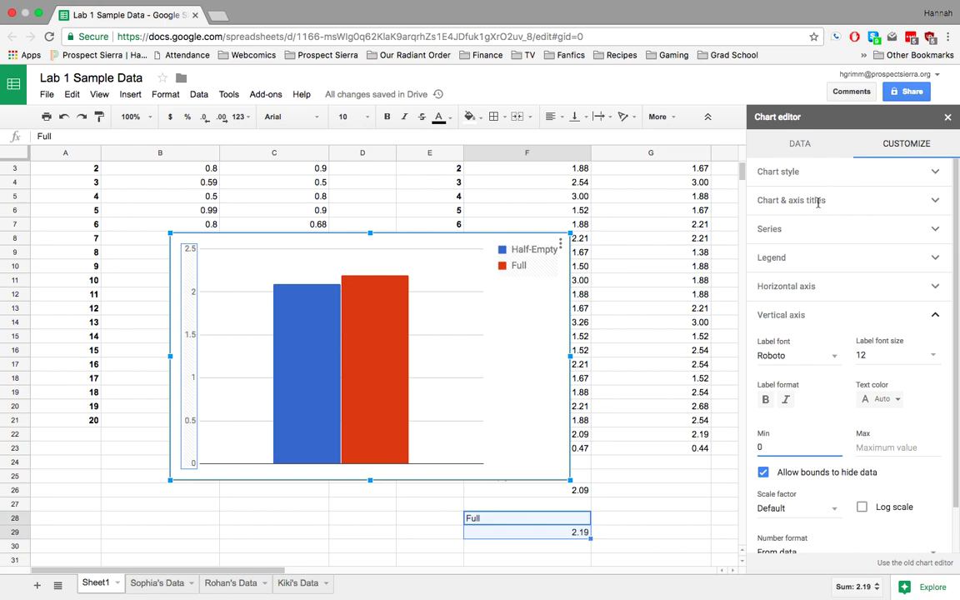
# Step: Give the chart the title "Velocity of Falling Canisters"
pyautogui.click(818, 202)
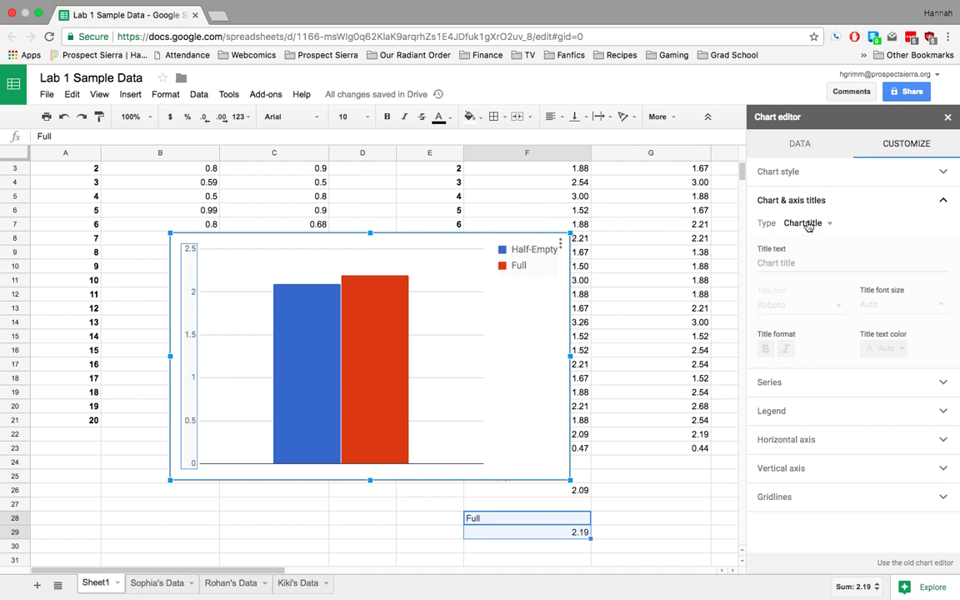
pyautogui.click(781, 264)
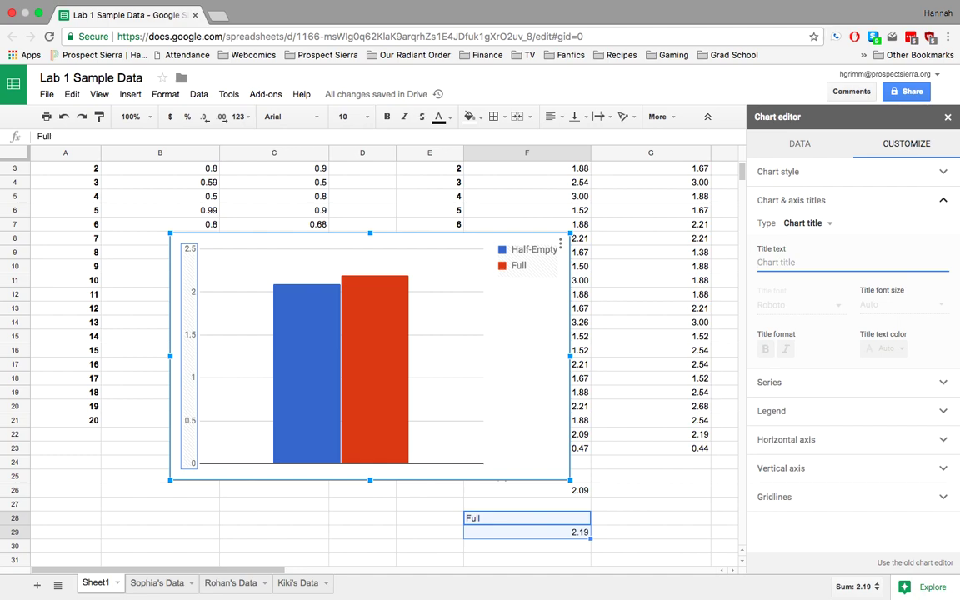
pyautogui.write('Velocity of Fal')
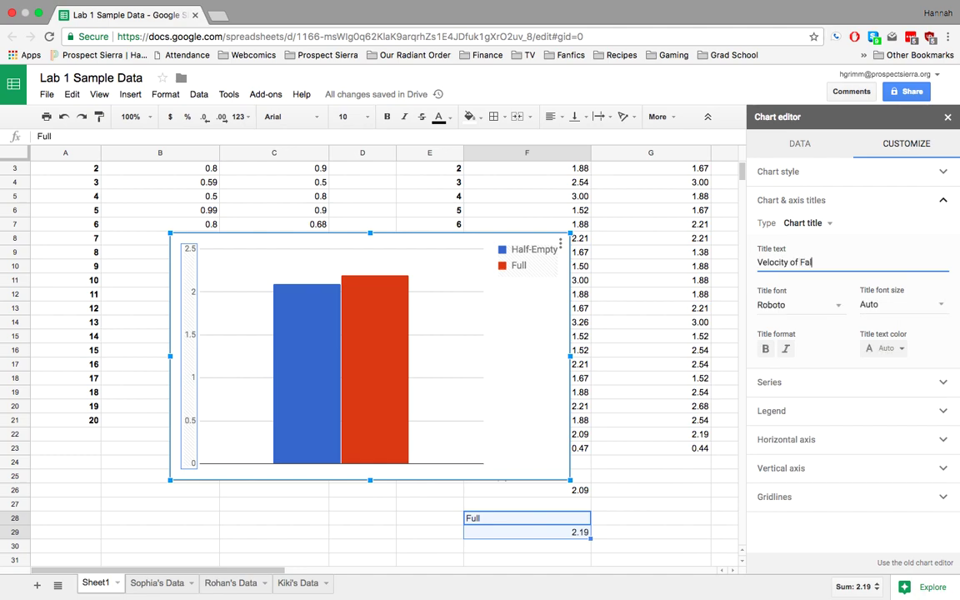
pyautogui.write('ling Canisters')
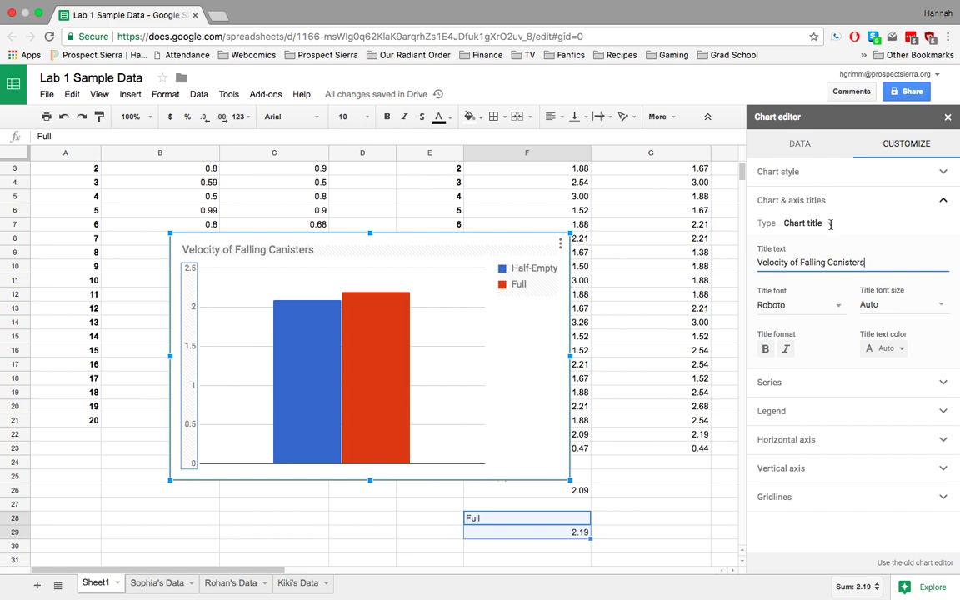
# Step: Set the chart's horizontal axis title to "Weight of Canisters"
pyautogui.click(830, 224)
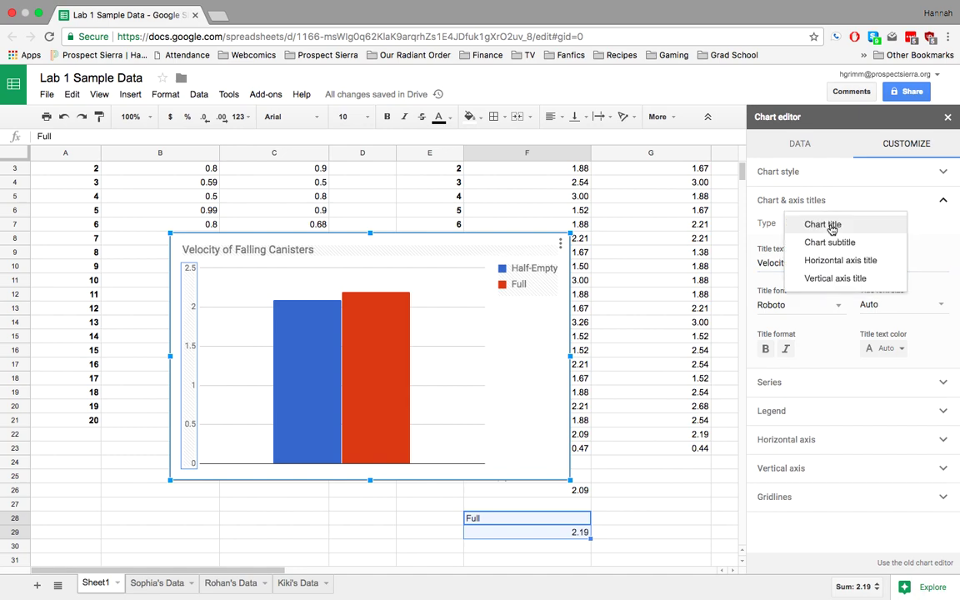
pyautogui.click(836, 261)
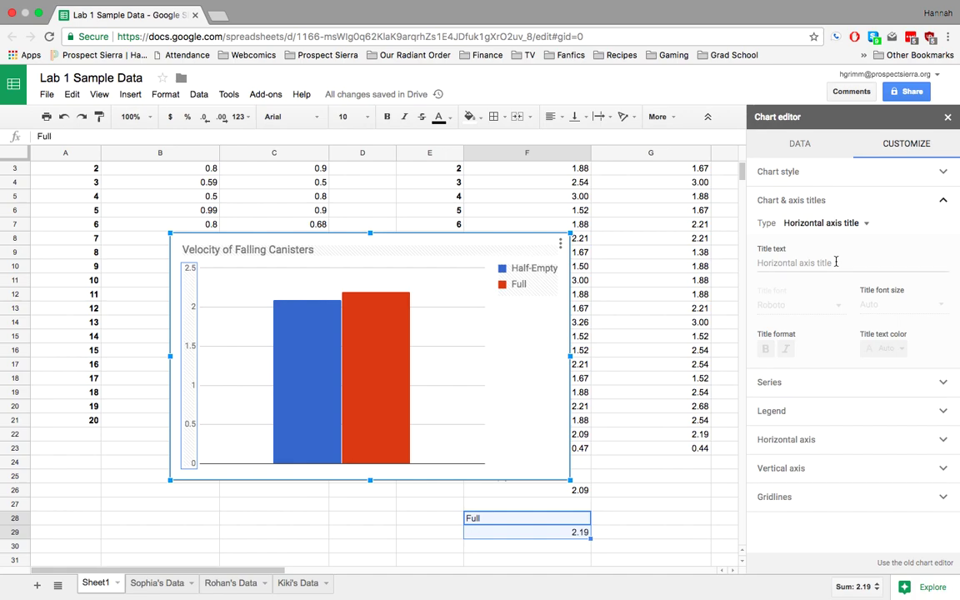
pyautogui.click(819, 263)
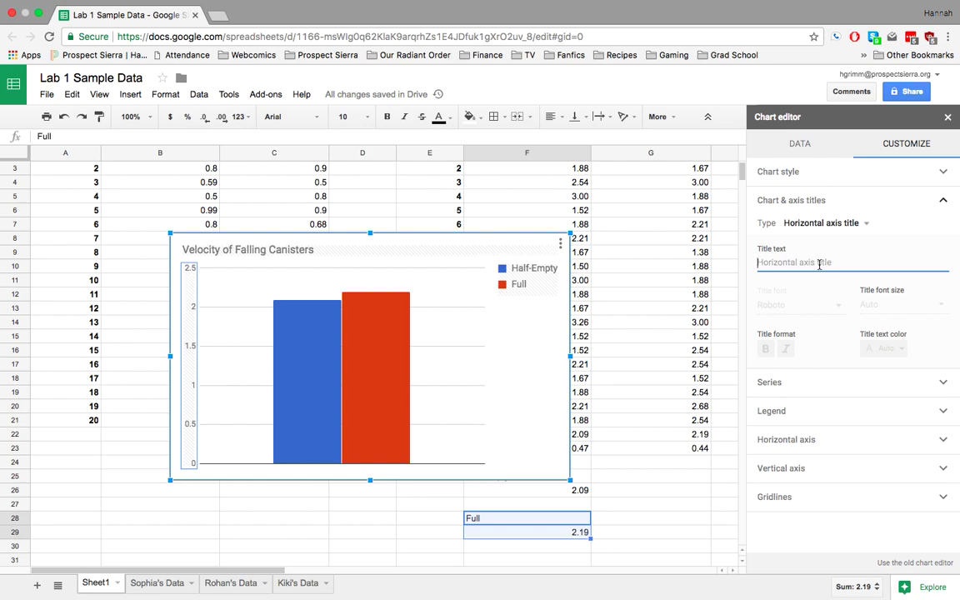
pyautogui.write('Weight')
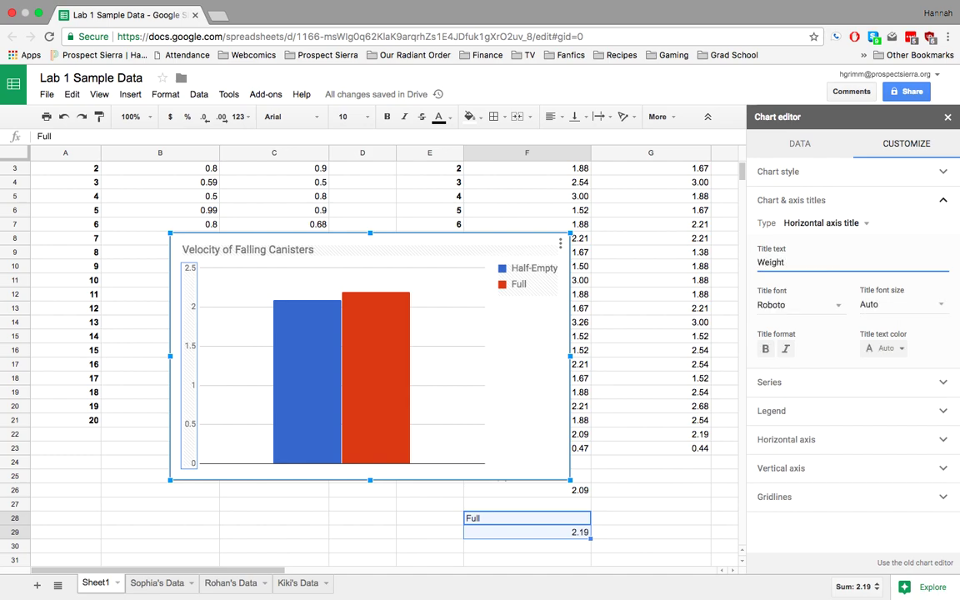
pyautogui.write(' of Canisters')
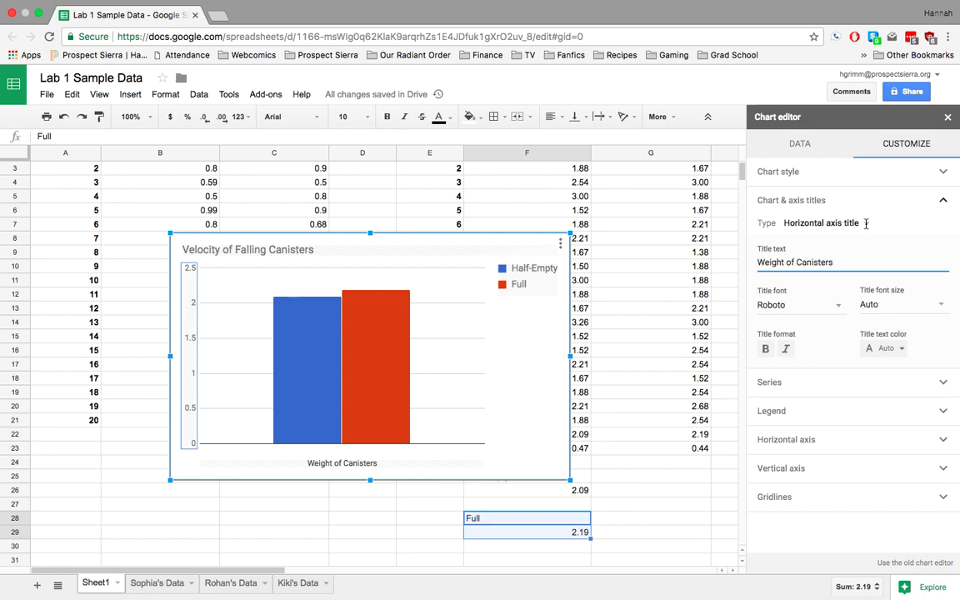
# Step: Set the chart's vertical axis title to "Velocity (m/s)"
pyautogui.click(862, 224)
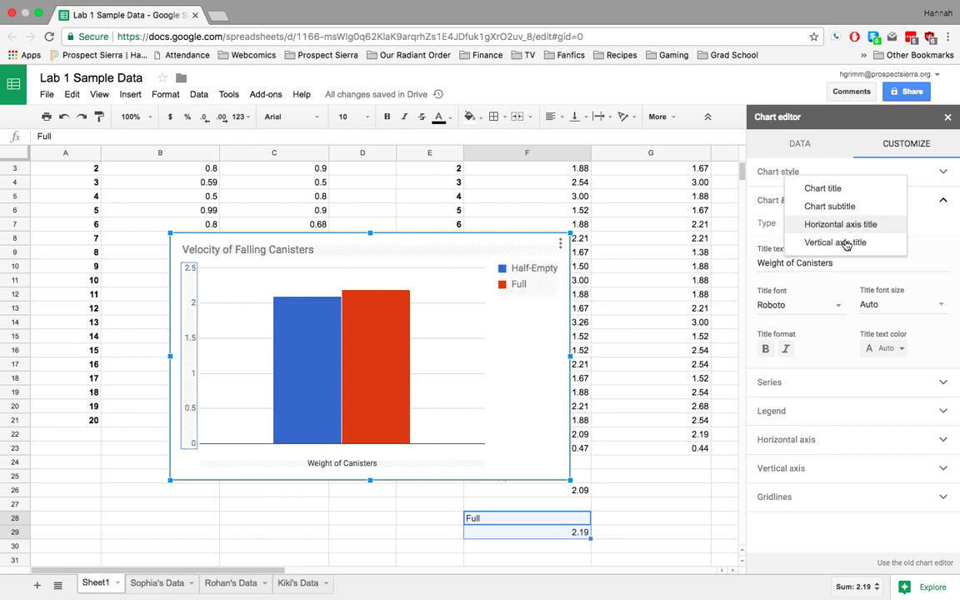
pyautogui.click(846, 242)
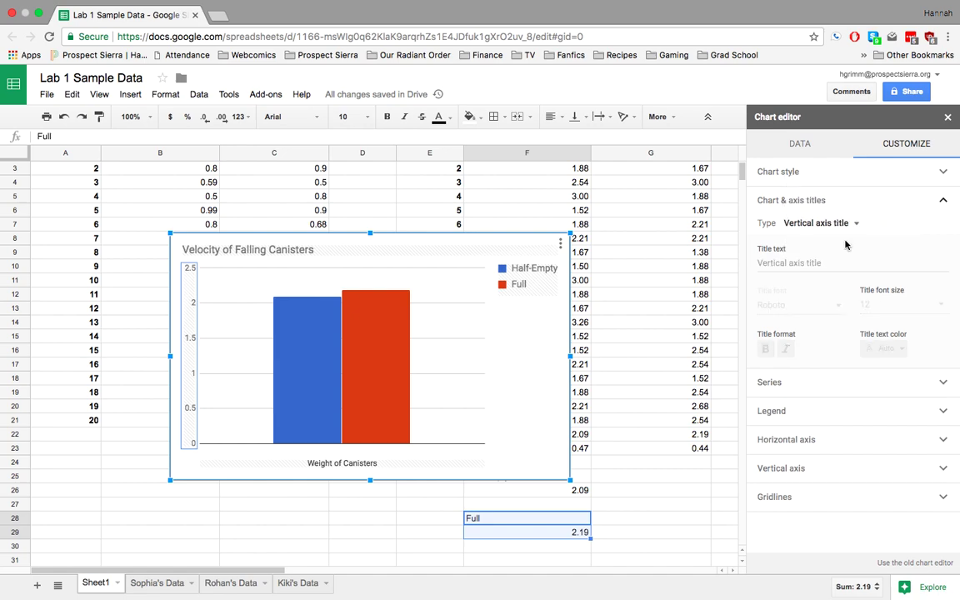
pyautogui.click(781, 263)
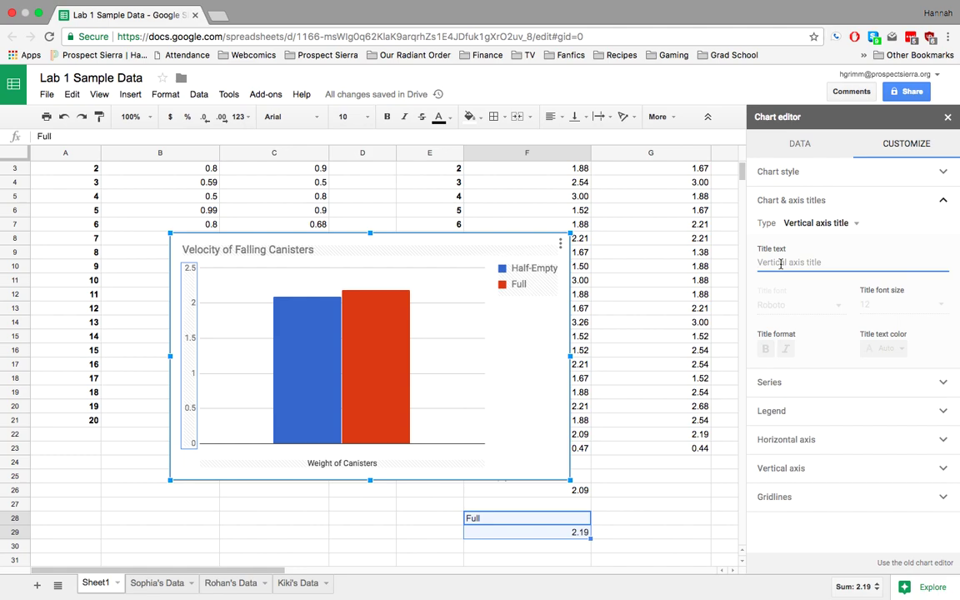
pyautogui.write('Velocity')
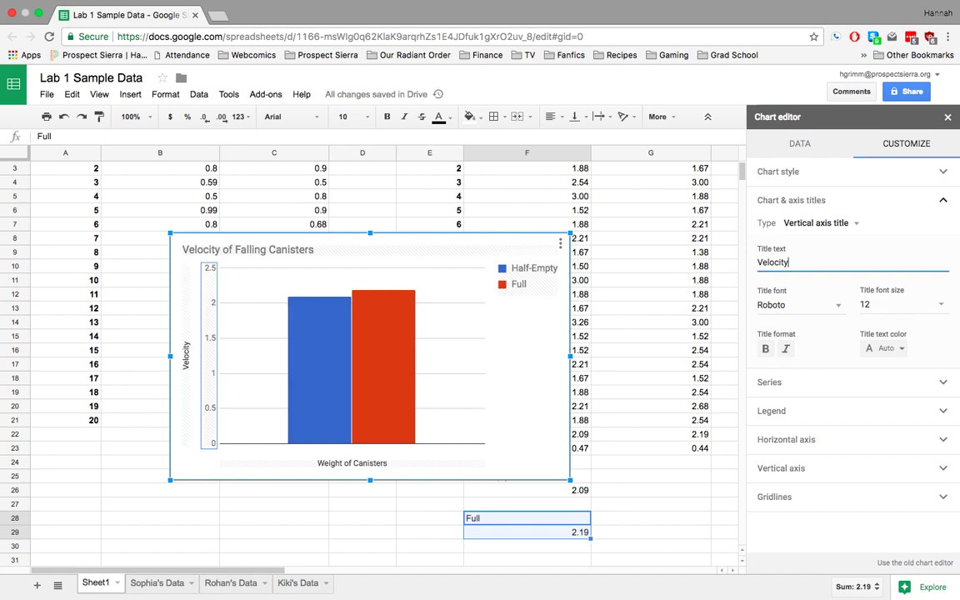
pyautogui.write('(m/')
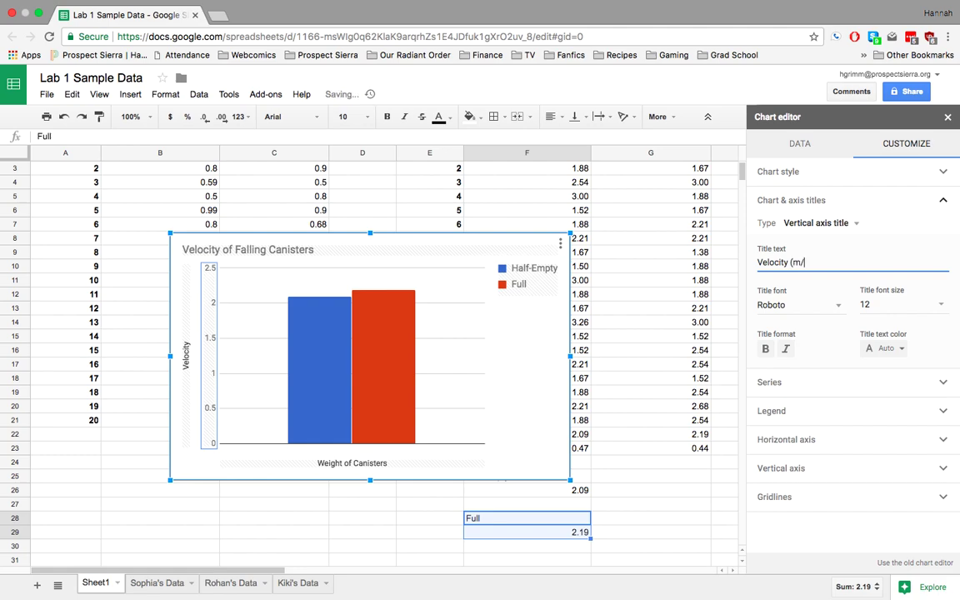
pyautogui.write('s)')
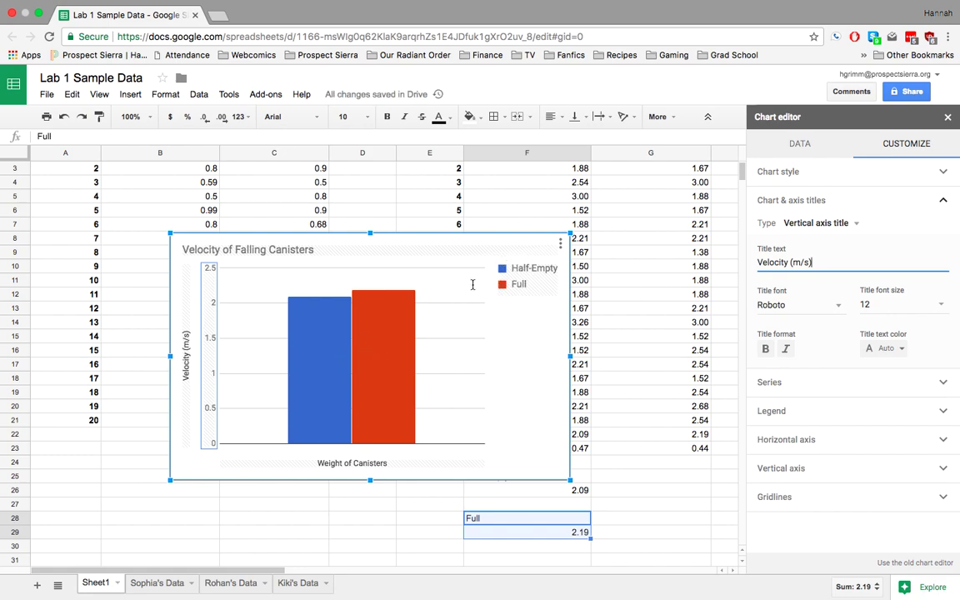
# Step: Set the chart legend's position to Bottom and move the chart over columns A to E, clear of the values in column F
pyautogui.click(515, 284)
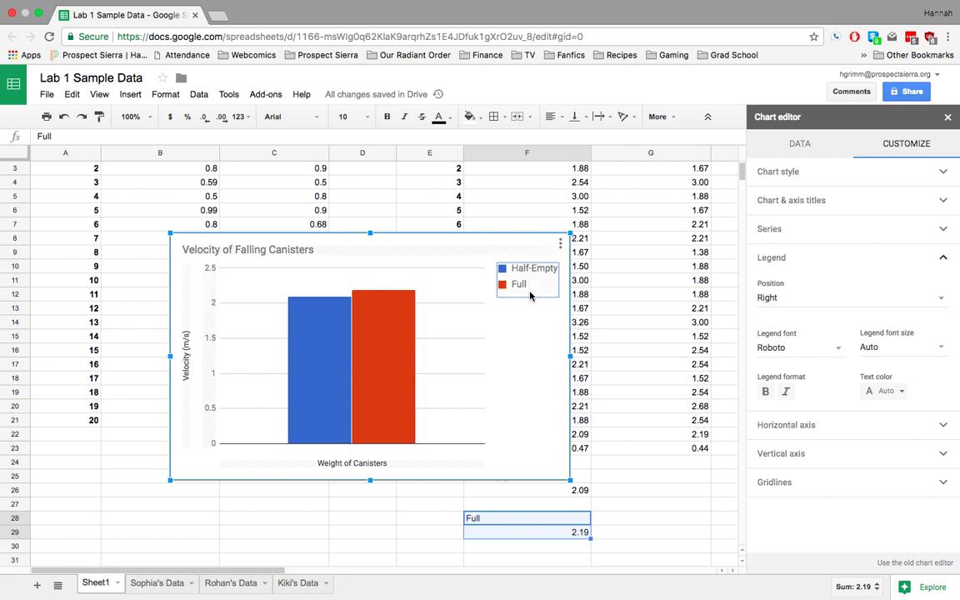
pyautogui.click(797, 300)
pyautogui.click(798, 325)
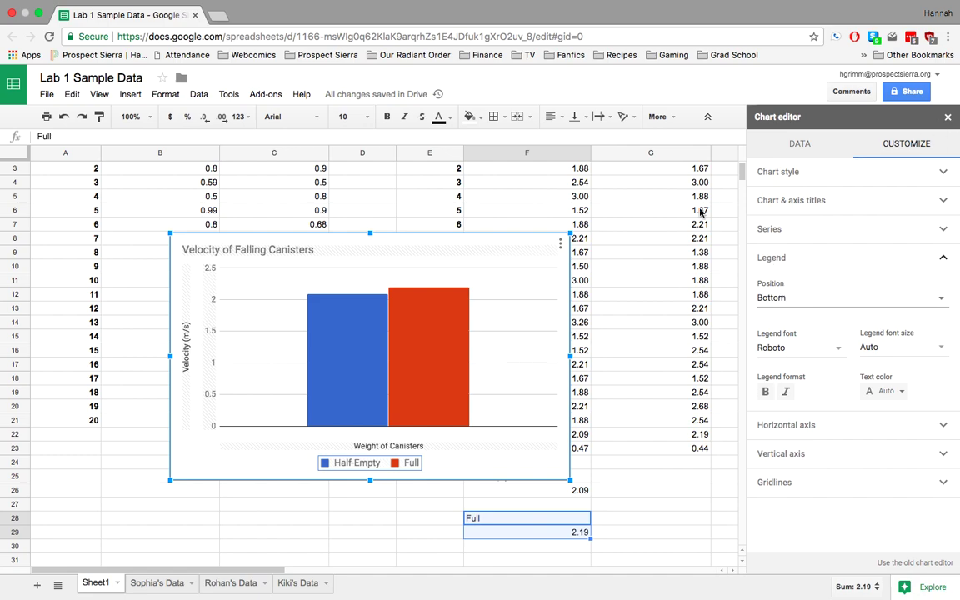
pyautogui.moveTo(467, 247); pyautogui.dragTo(357, 217)
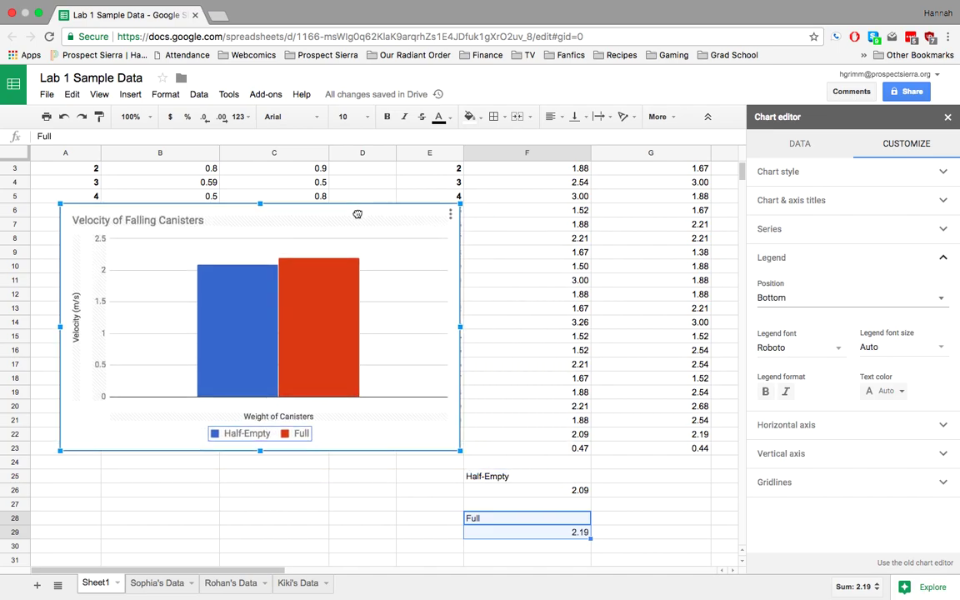
# Step: Move the chart over columns F to J, clear of the Average and MAD values in rows 22 and 23
pyautogui.hscroll(5, 629, 322)
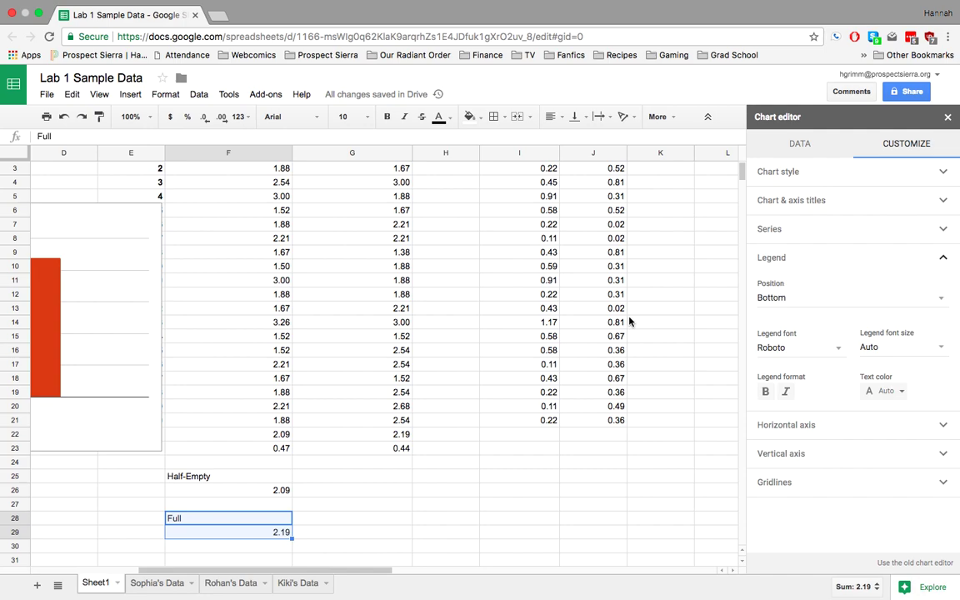
pyautogui.hscroll(-2, 630, 322)
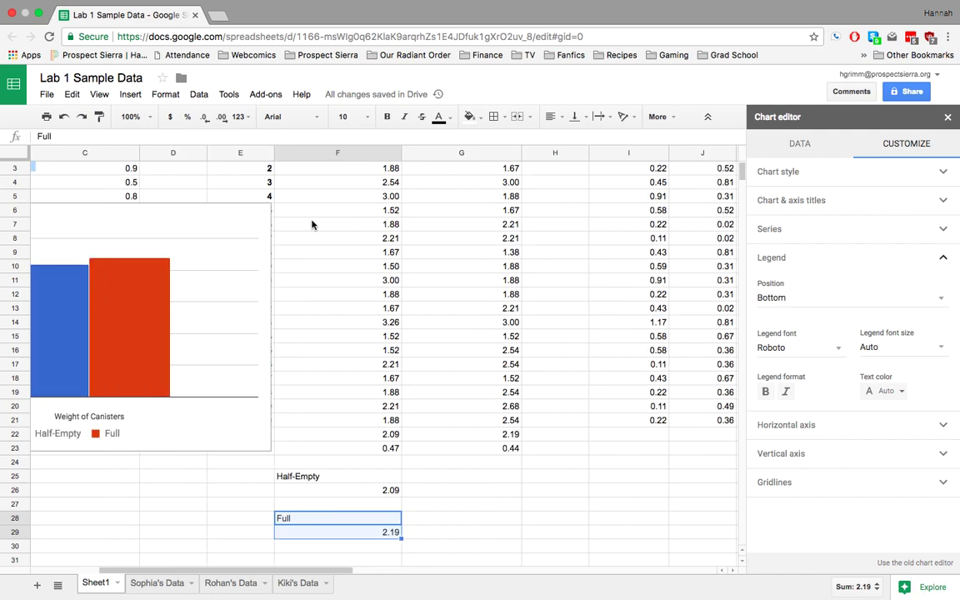
pyautogui.click(123, 254)
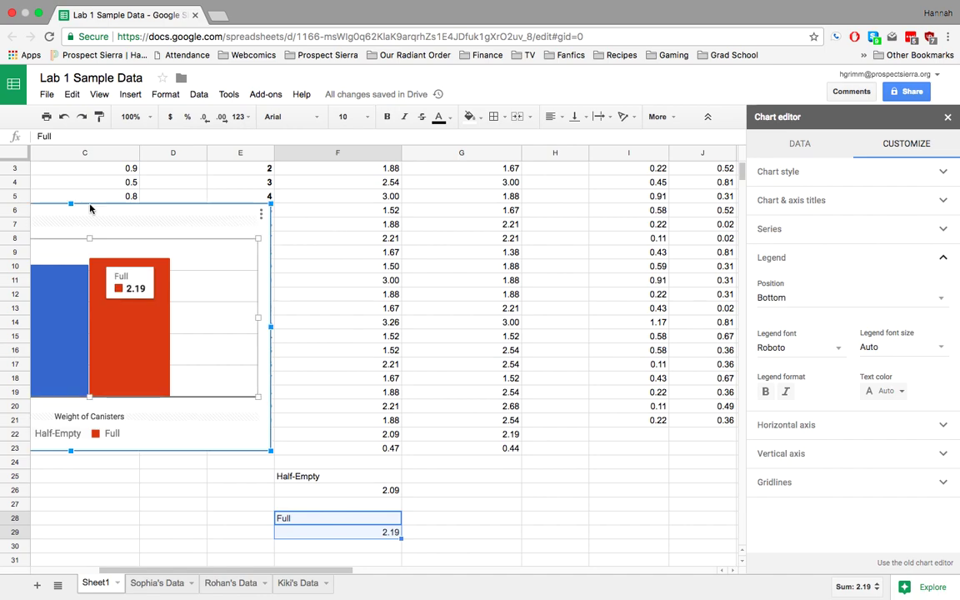
pyautogui.moveTo(92, 207); pyautogui.dragTo(567, 160)
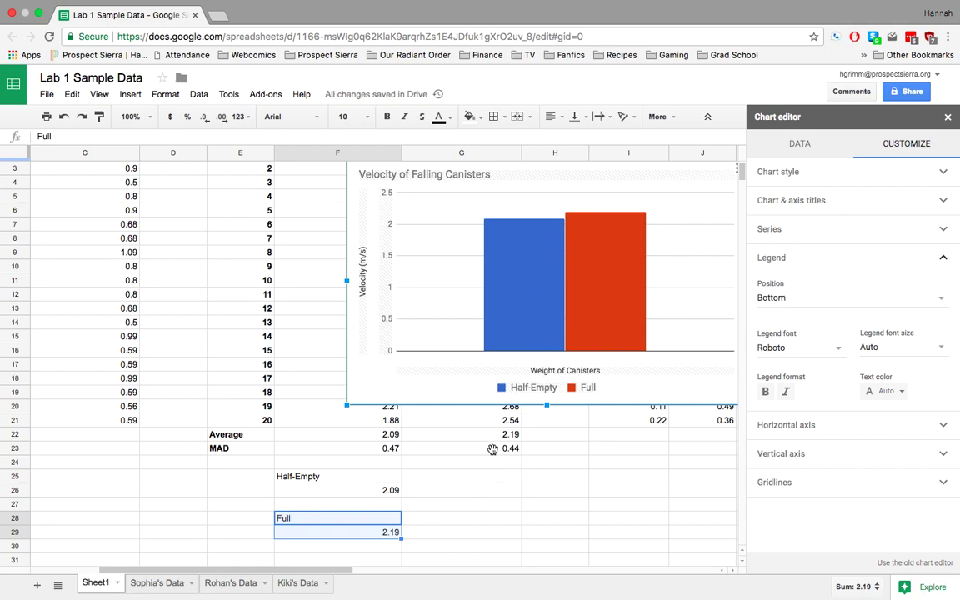
# Step: Add error bars to the Half-Empty series with type Constant and a value of 0.47
pyautogui.click(532, 280)
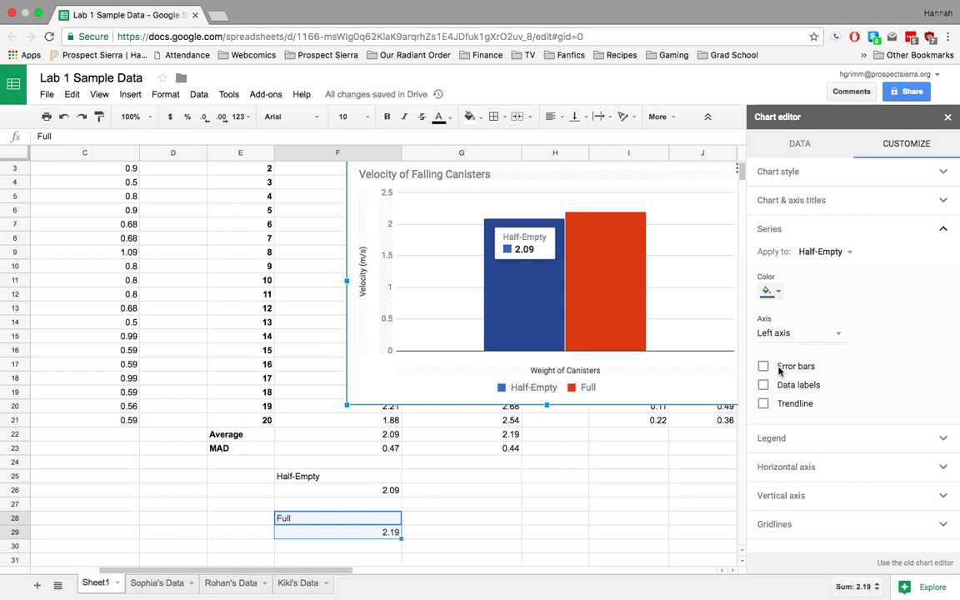
pyautogui.click(764, 367)
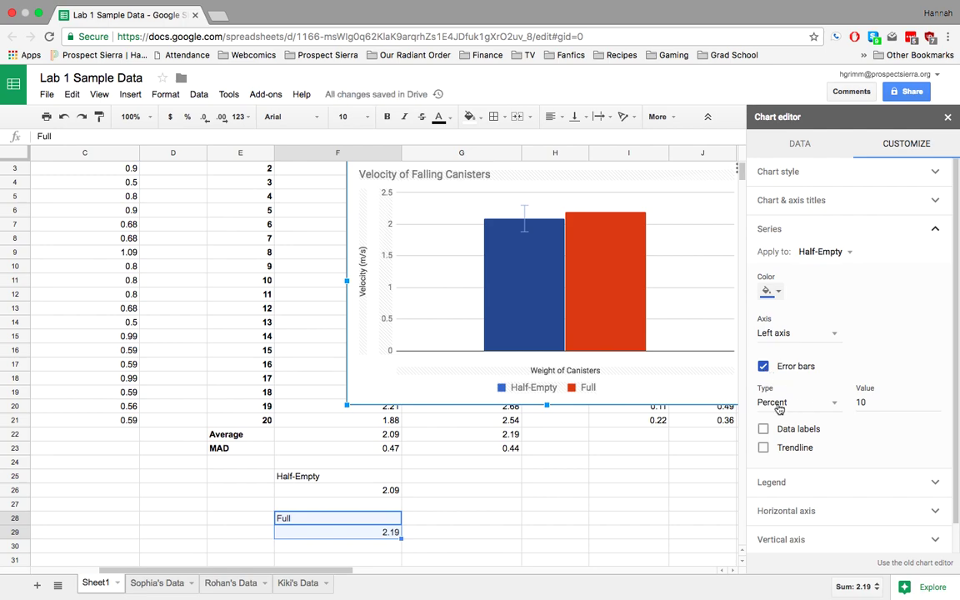
pyautogui.click(780, 406)
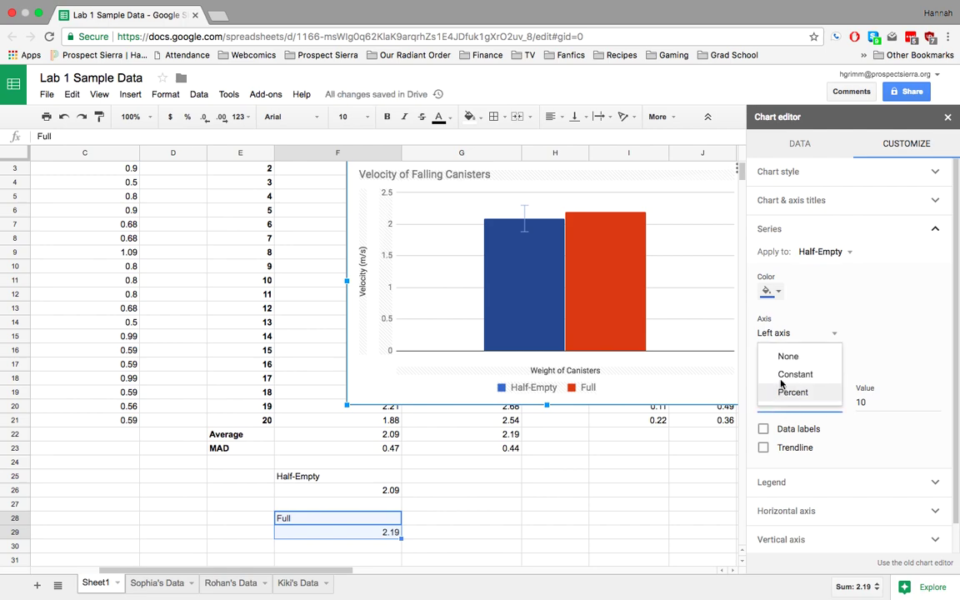
pyautogui.click(781, 375)
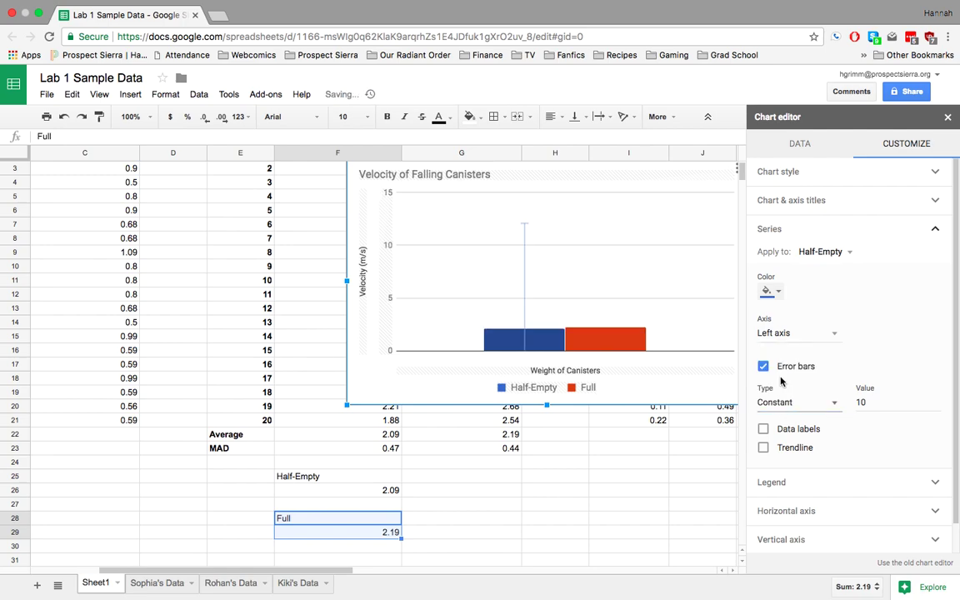
pyautogui.click(876, 402)
pyautogui.press('BackSpace')
pyautogui.press('BackSpace')
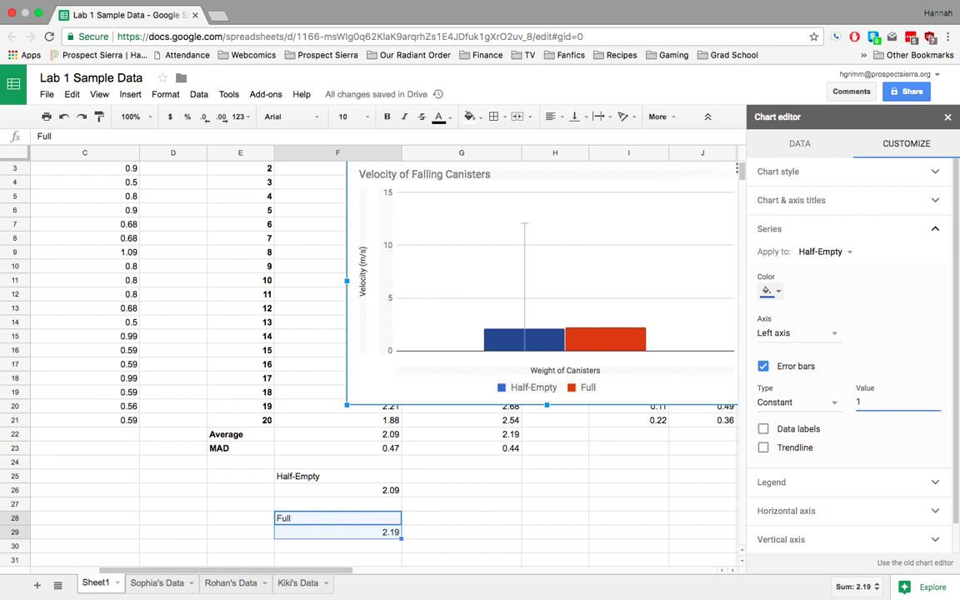
pyautogui.write('0')
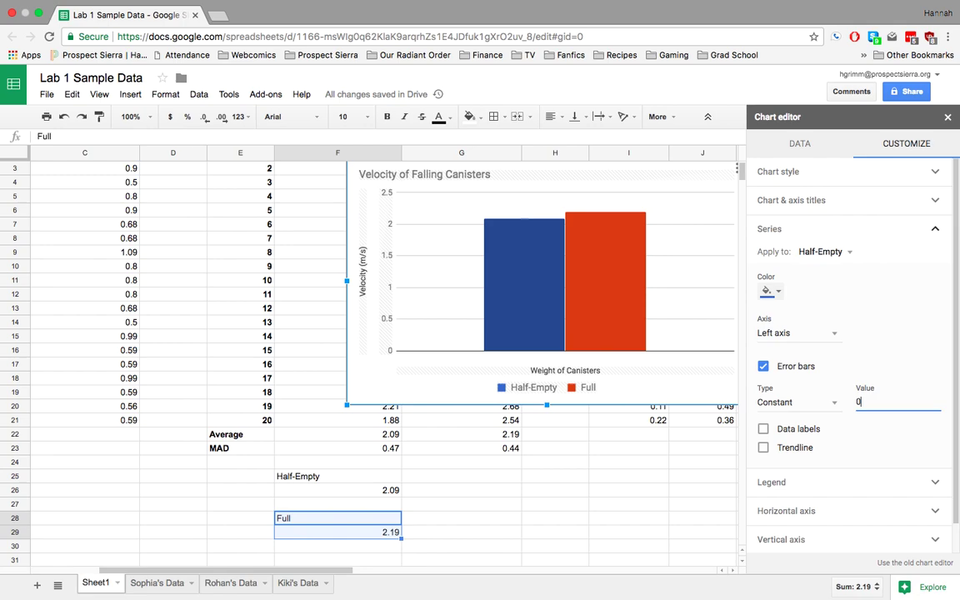
pyautogui.write('.47')
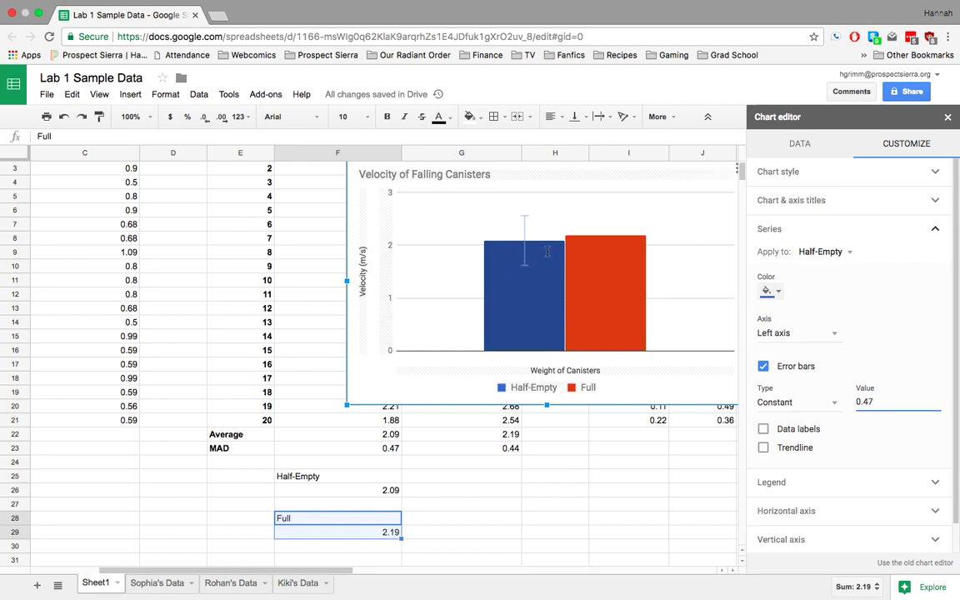
# Step: Add Constant error bars with a value of 0.44 to the Full series and close the chart editor
pyautogui.click(611, 287)
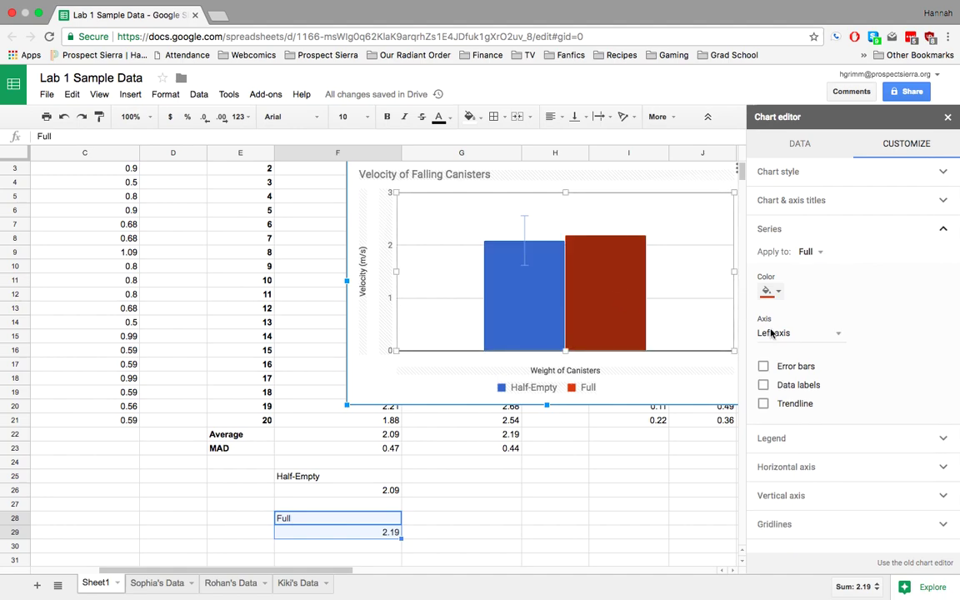
pyautogui.click(763, 367)
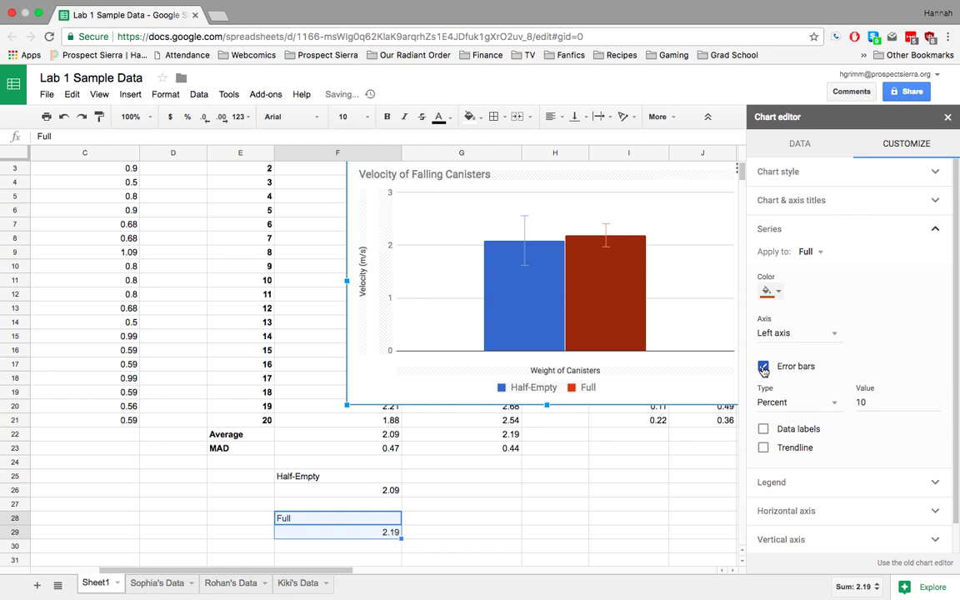
pyautogui.click(771, 402)
pyautogui.click(779, 375)
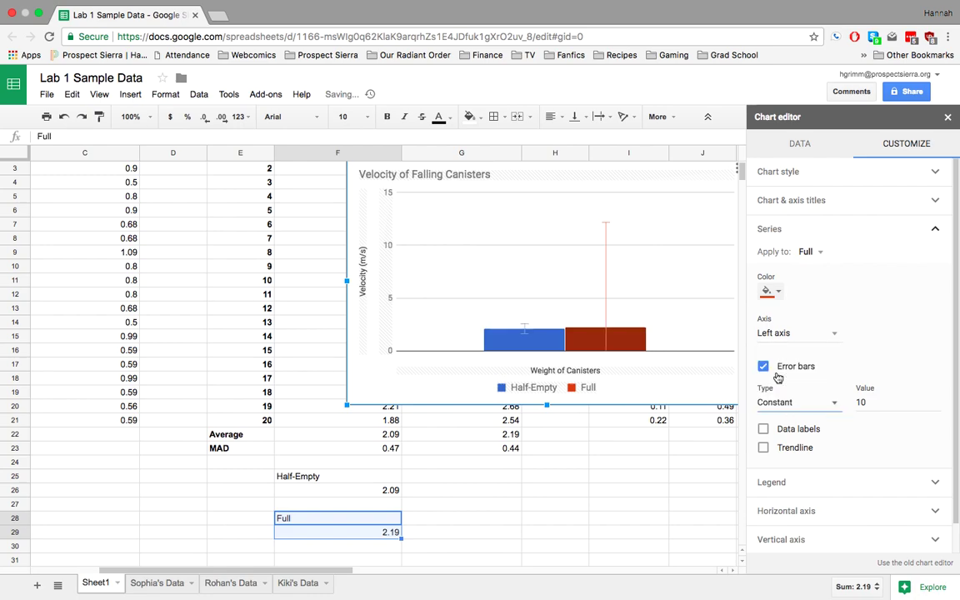
pyautogui.click(875, 401)
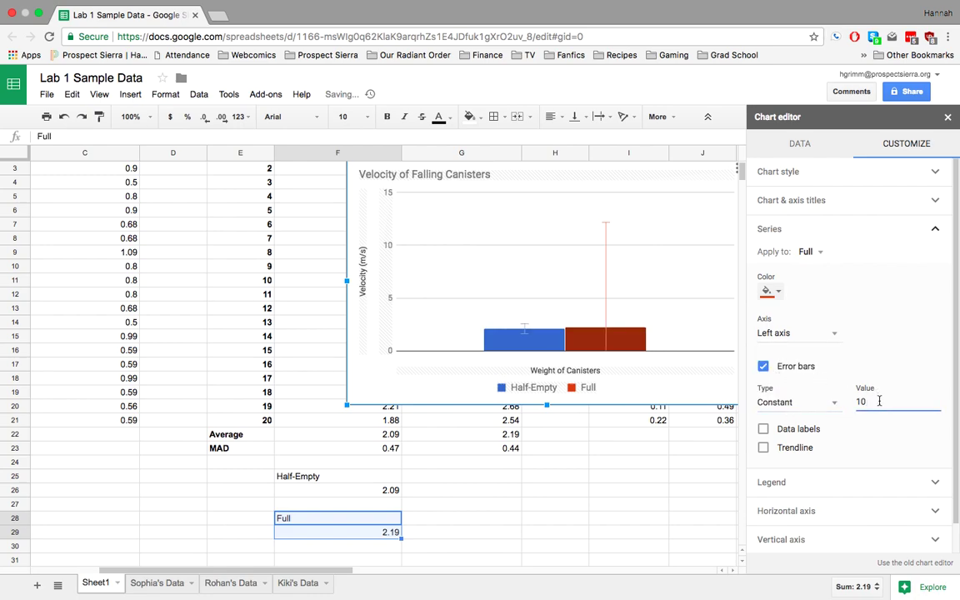
pyautogui.press('BackSpace')
pyautogui.press('BackSpace')
pyautogui.write('00.')
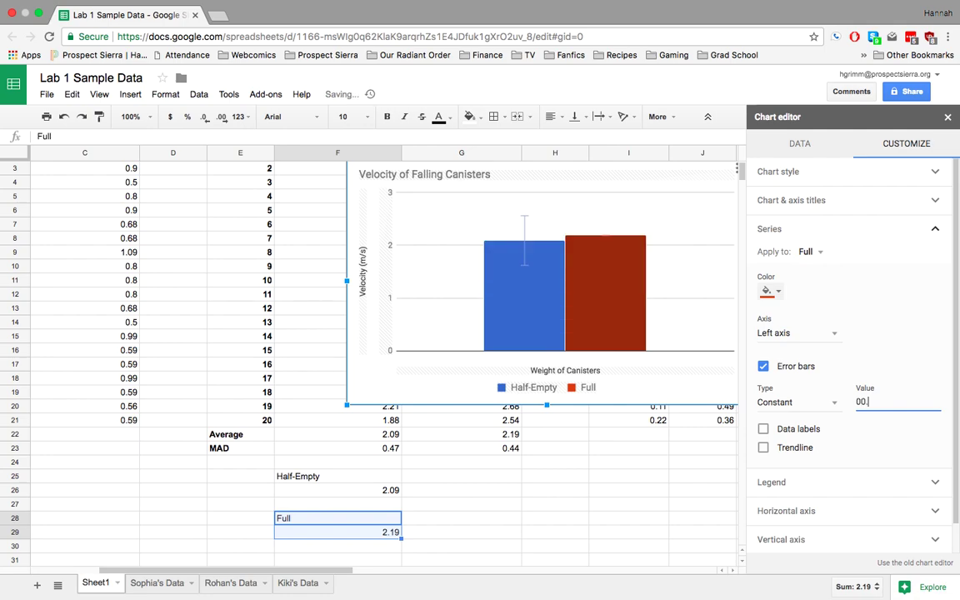
pyautogui.write('44')
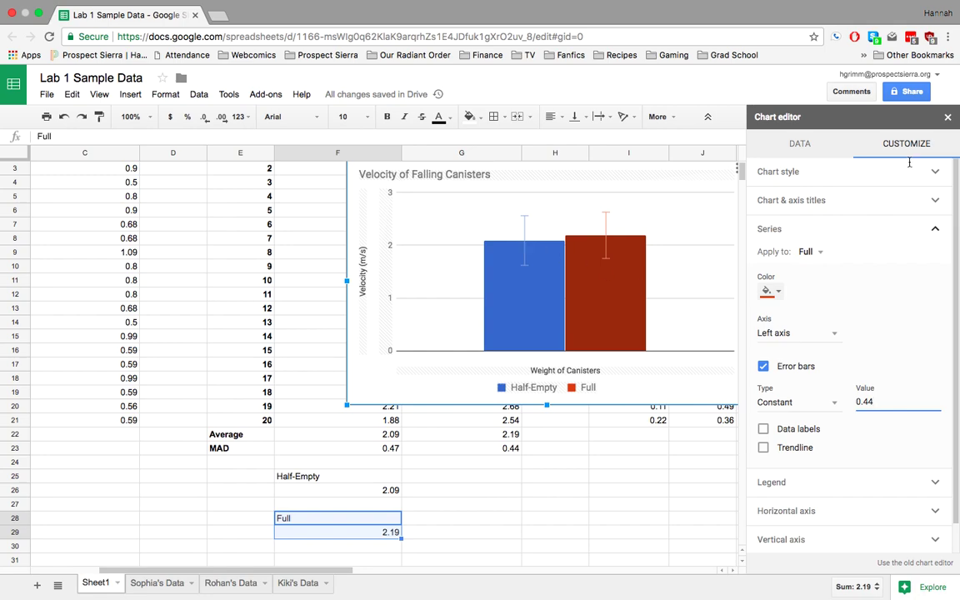
pyautogui.click(948, 117)
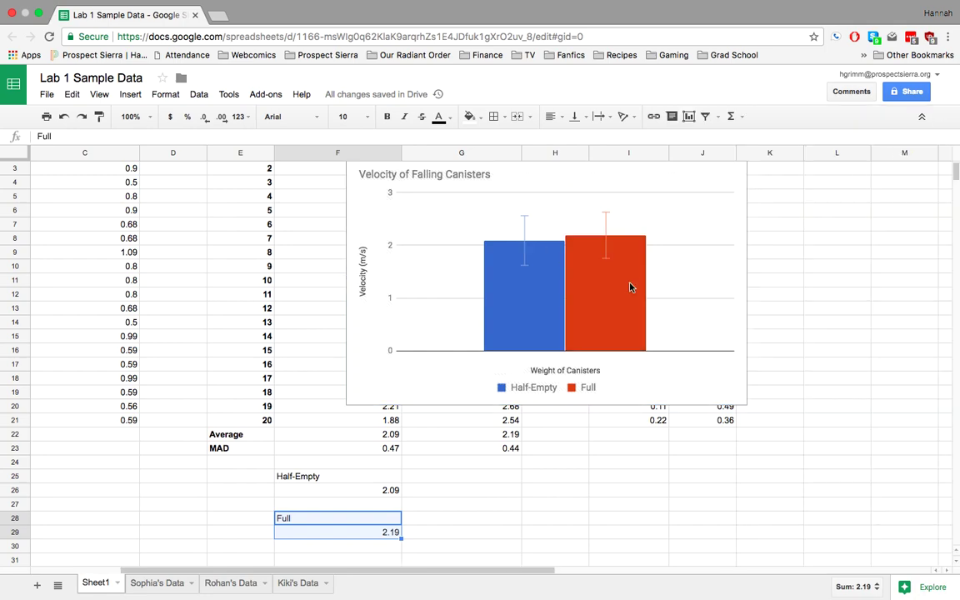
pyautogui.scroll(1, 630, 287)
pyautogui.scroll(1, 631, 287)
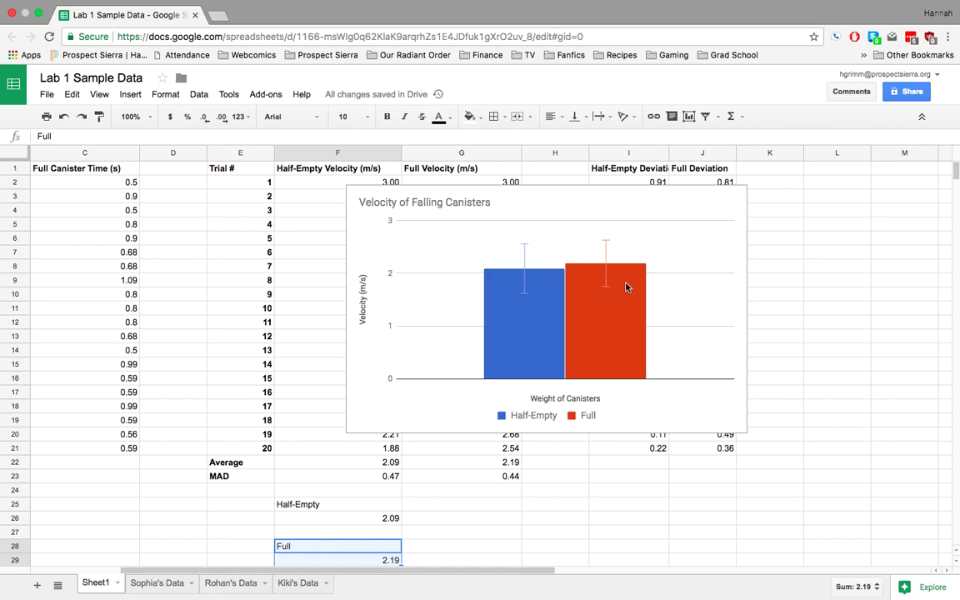
pyautogui.click(636, 199)
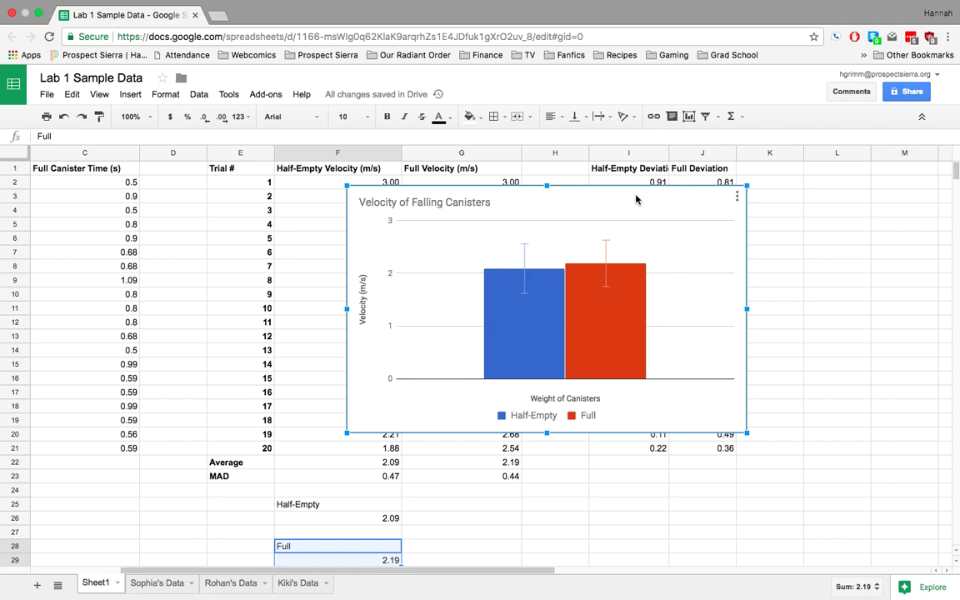
pyautogui.press('Escape')
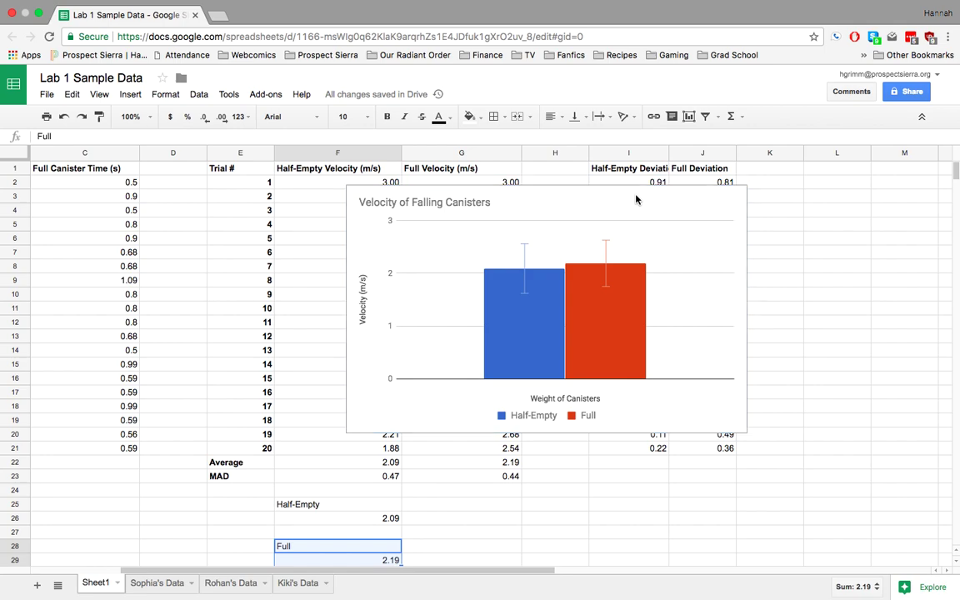